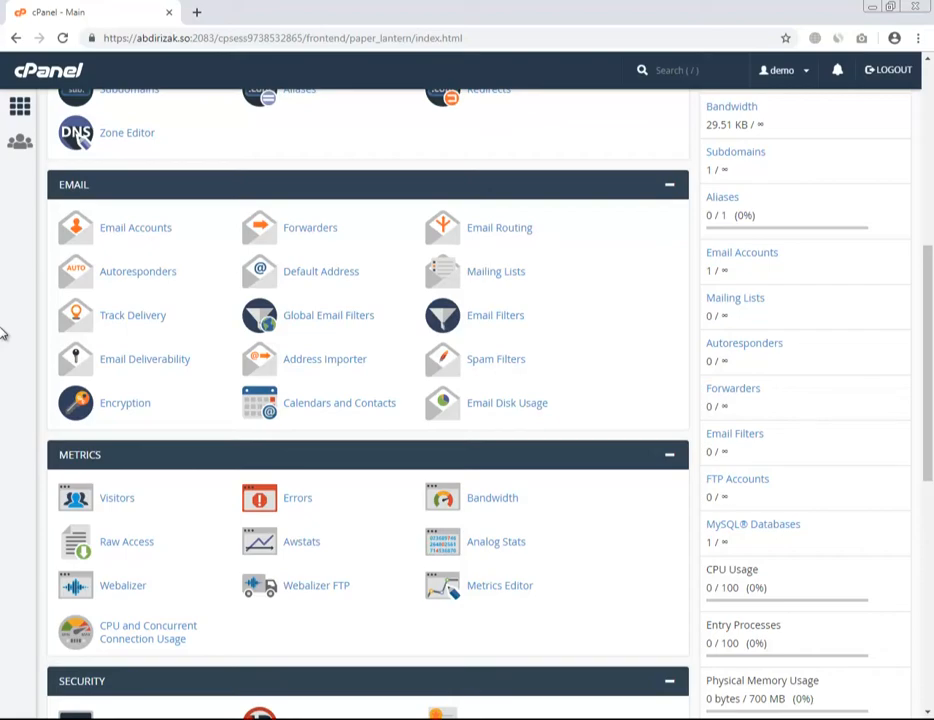
Open a new browser tab beside the cPanel dashboard's Email section.
{"action": "key", "text": "ctrl+t"}
Load abdirizak.so/webmail in the new tab.
{"action": "type", "text": "abd"}
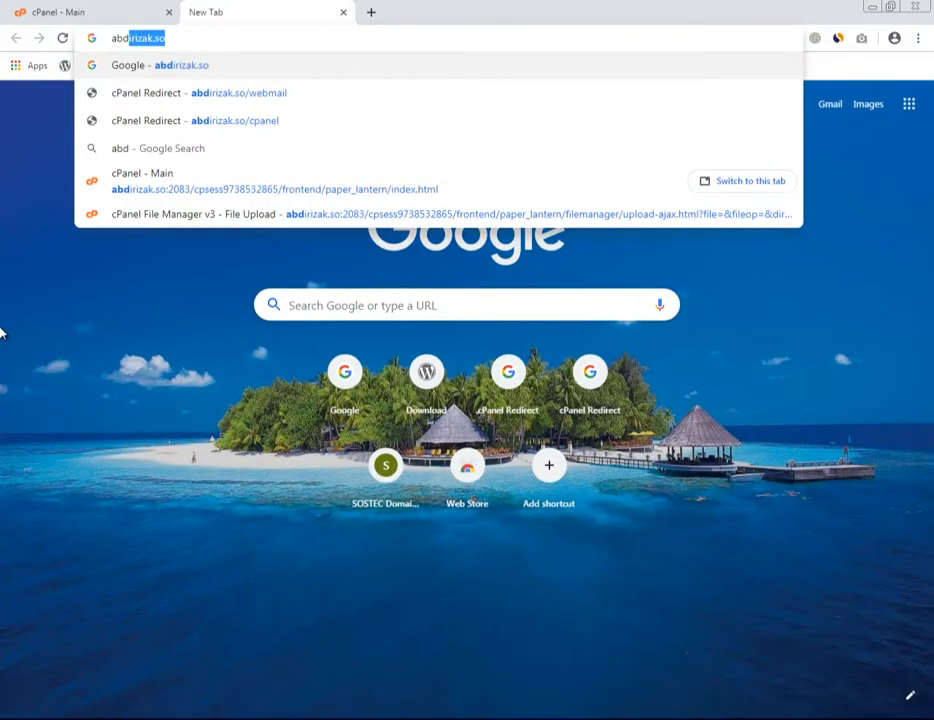
{"action": "type", "text": "irizak.so/w"}
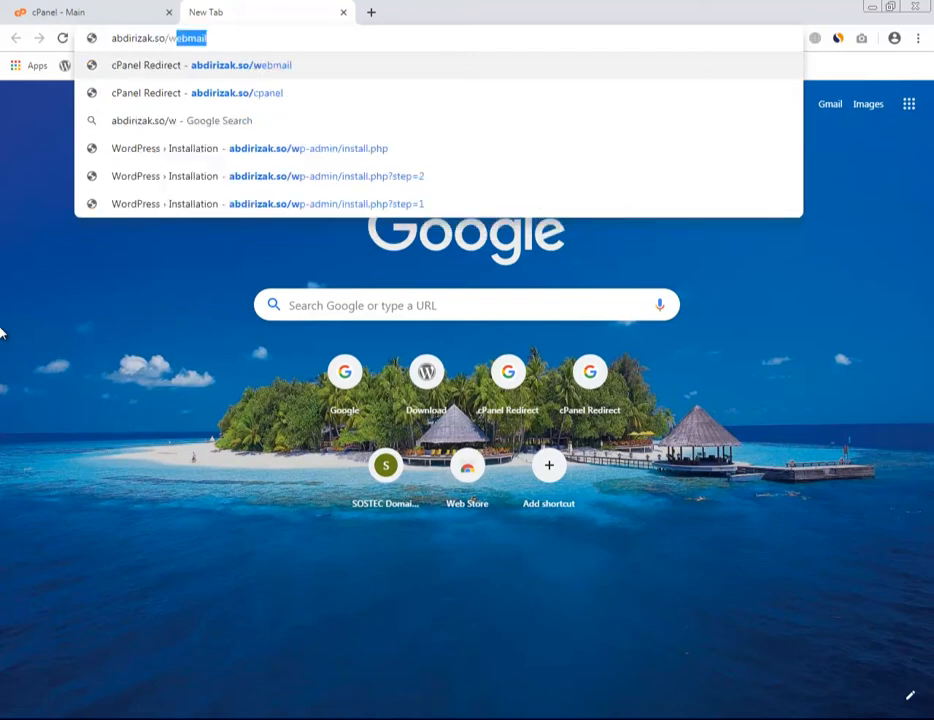
{"action": "type", "text": "ebmail"}
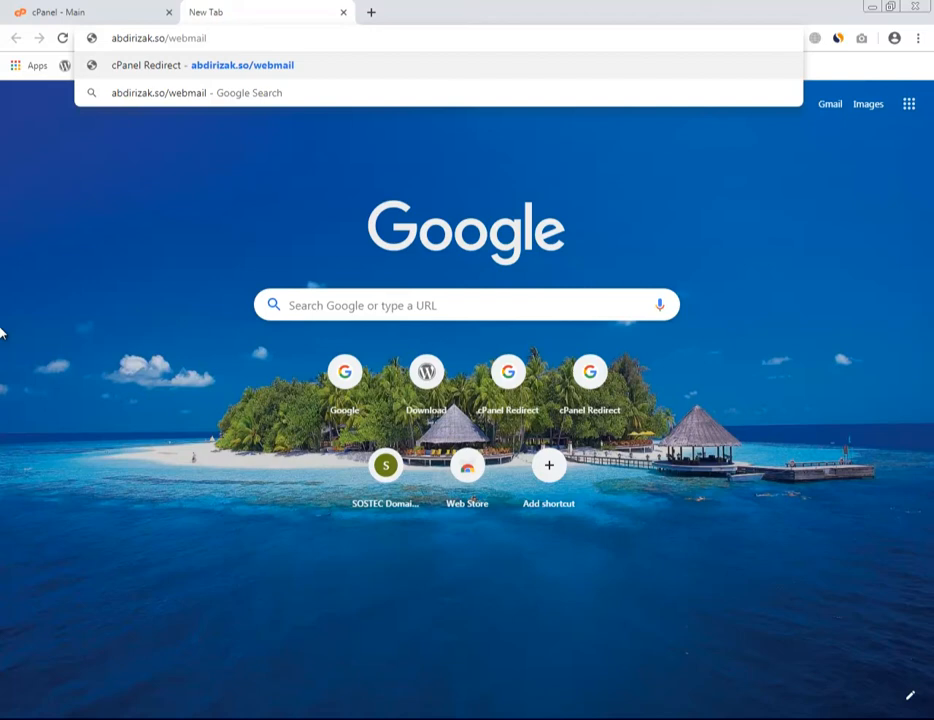
{"action": "key", "text": "Return"}
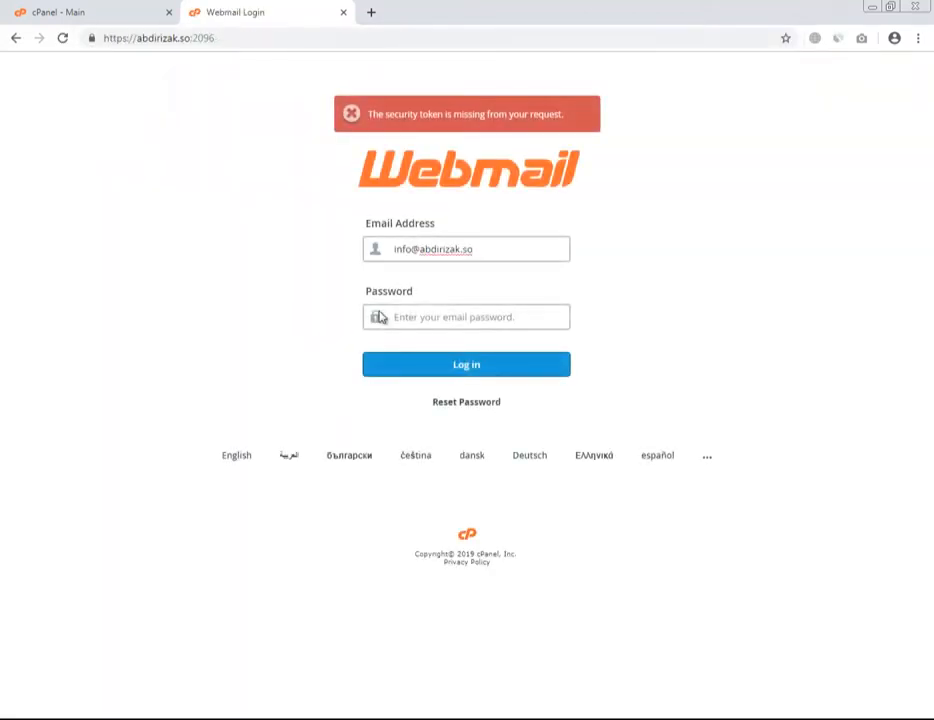
Log into the info mailbox with its password and dismiss Chrome's save-password prompt.
{"action": "left_click", "coordinate": [397, 313]}
{"action": "type", "text": "•"}
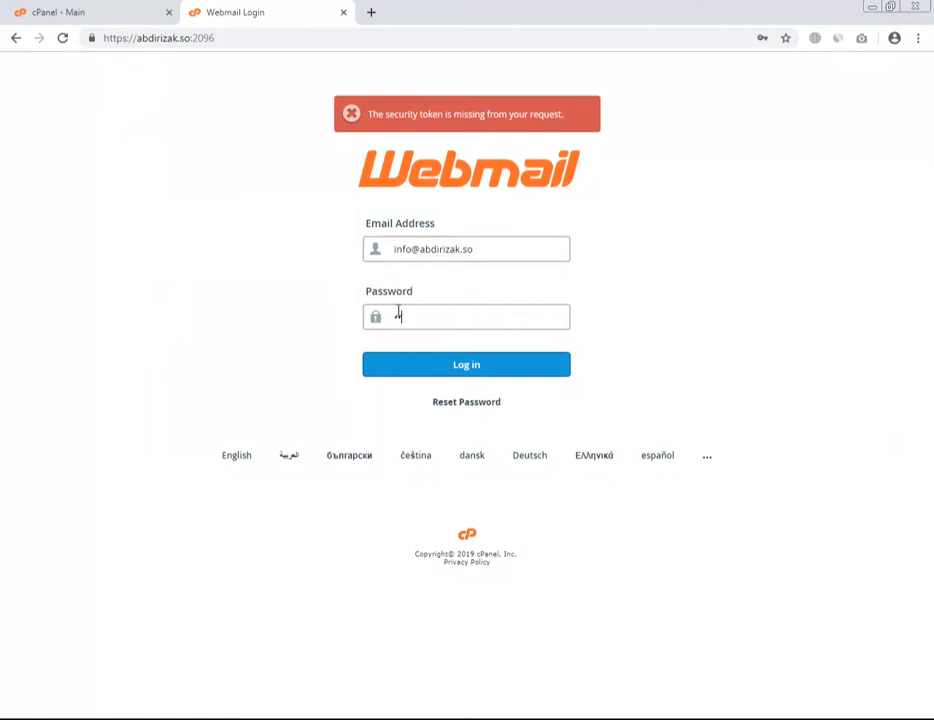
{"action": "type", "text": "••••"}
{"action": "key", "text": "Return"}
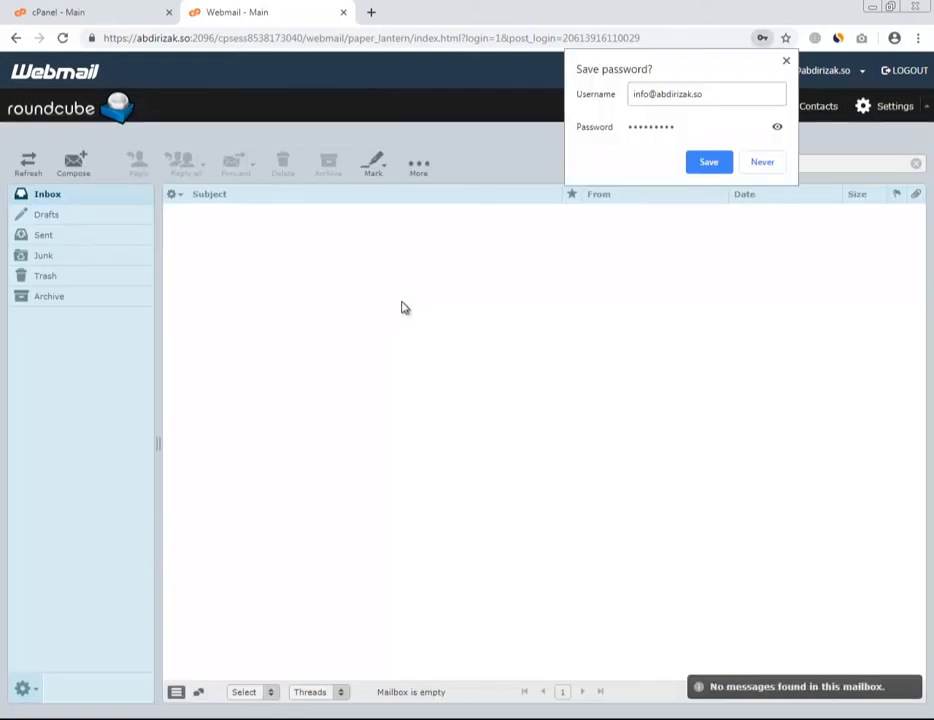
{"action": "left_click", "coordinate": [402, 302]}
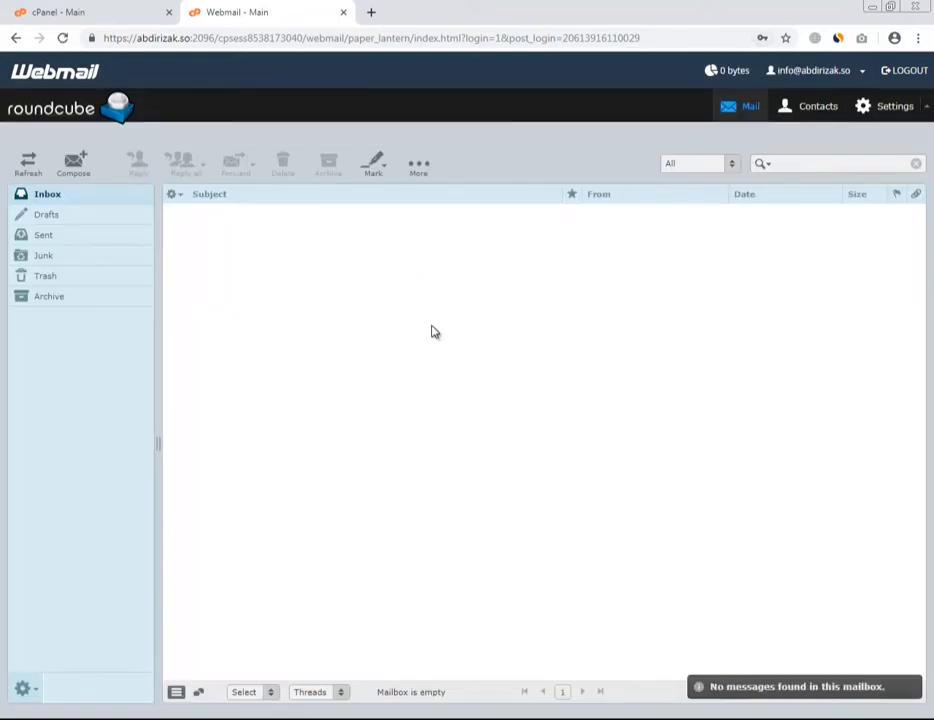
Open Forwarders from the account menu at the top right.
{"action": "left_click", "coordinate": [796, 77]}
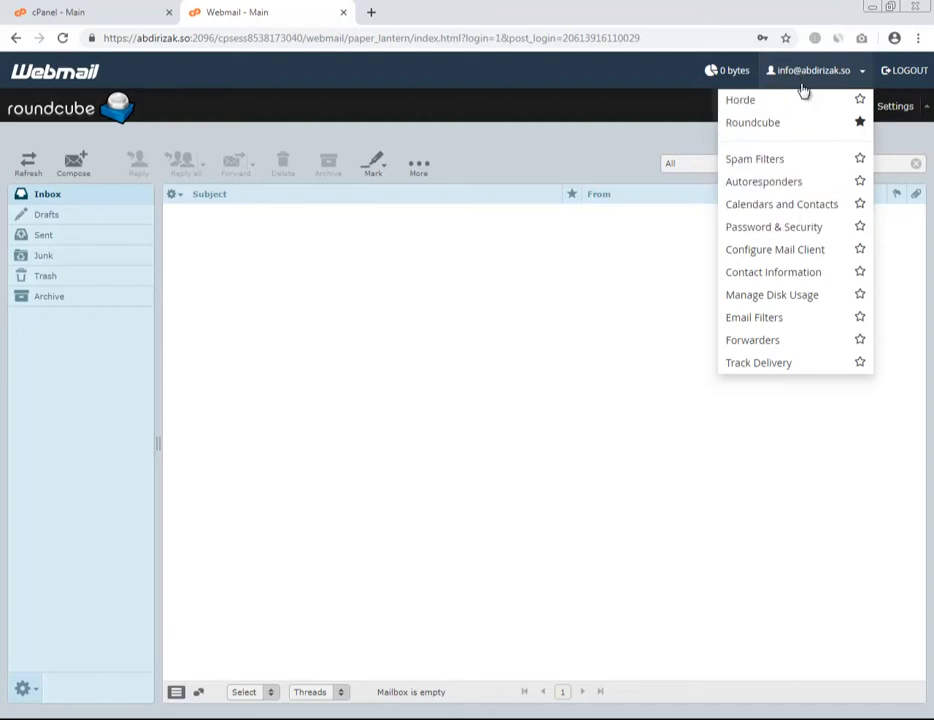
{"action": "left_click", "coordinate": [745, 345]}
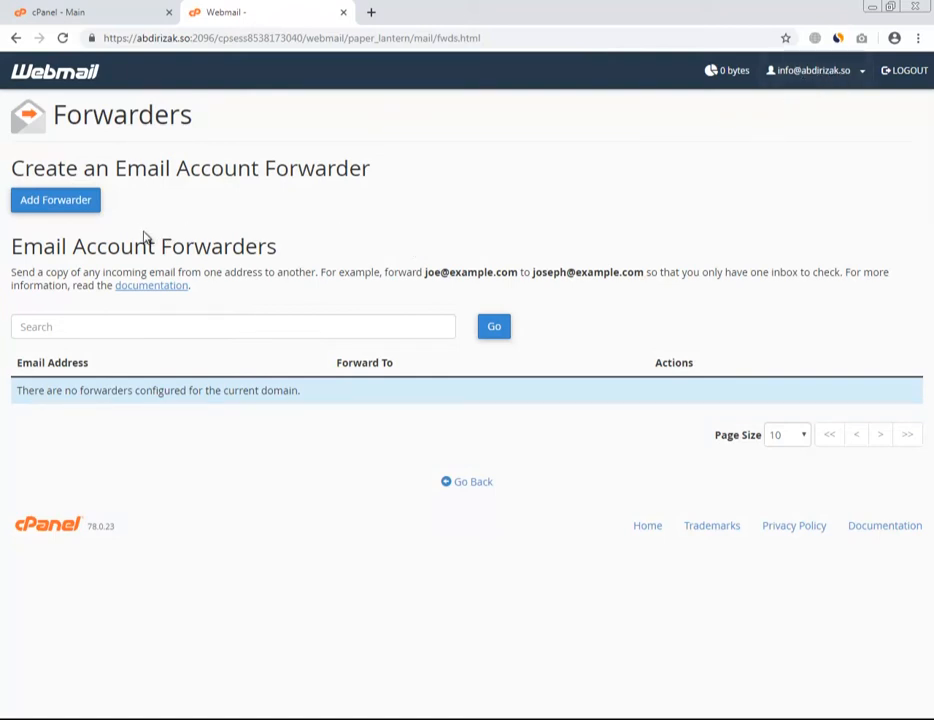
Add a forwarder sending the mailbox's mail to the suggested Gmail address.
{"action": "left_click", "coordinate": [88, 212]}
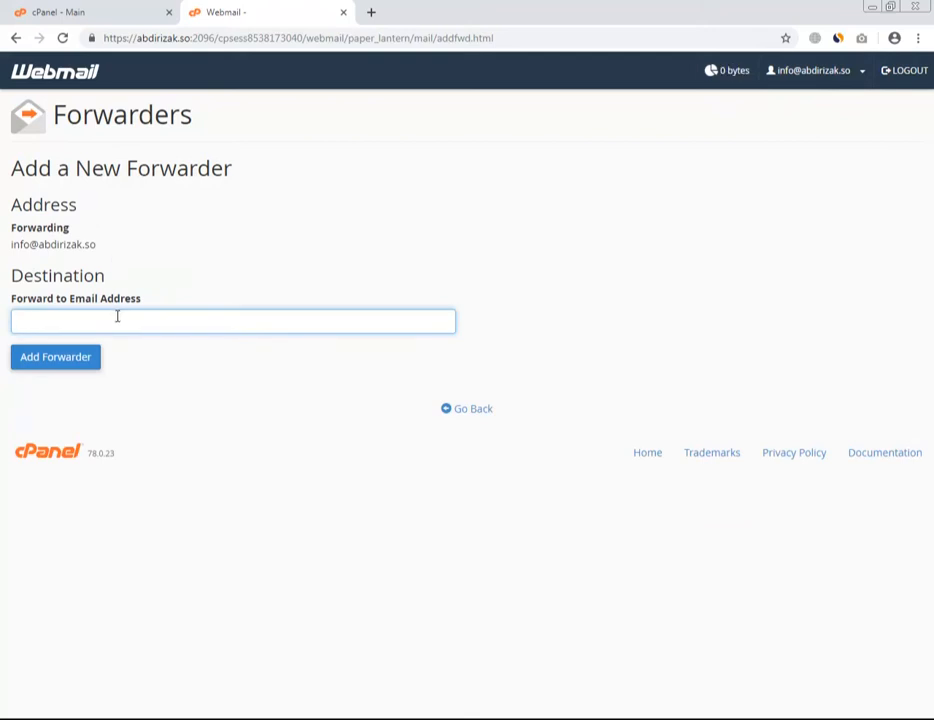
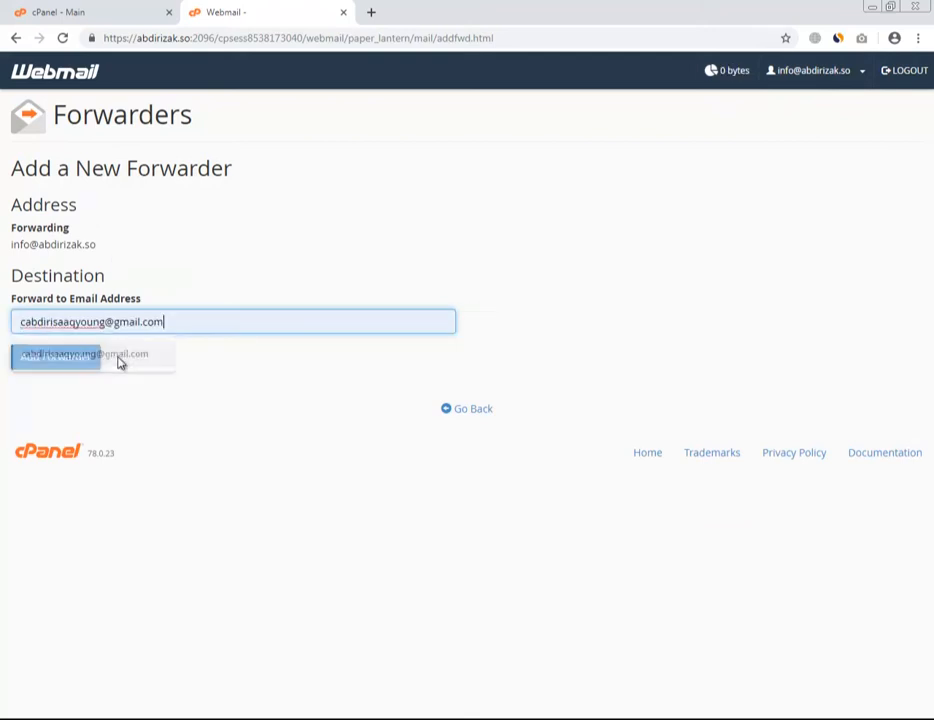
{"action": "left_click", "coordinate": [119, 357]}
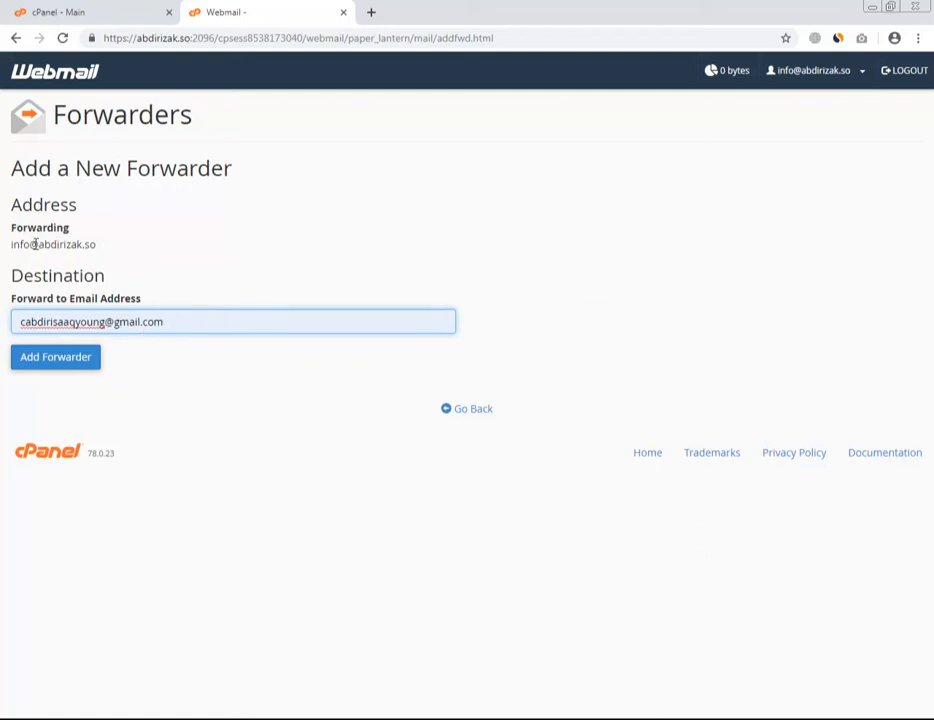
{"action": "left_click", "coordinate": [57, 361]}
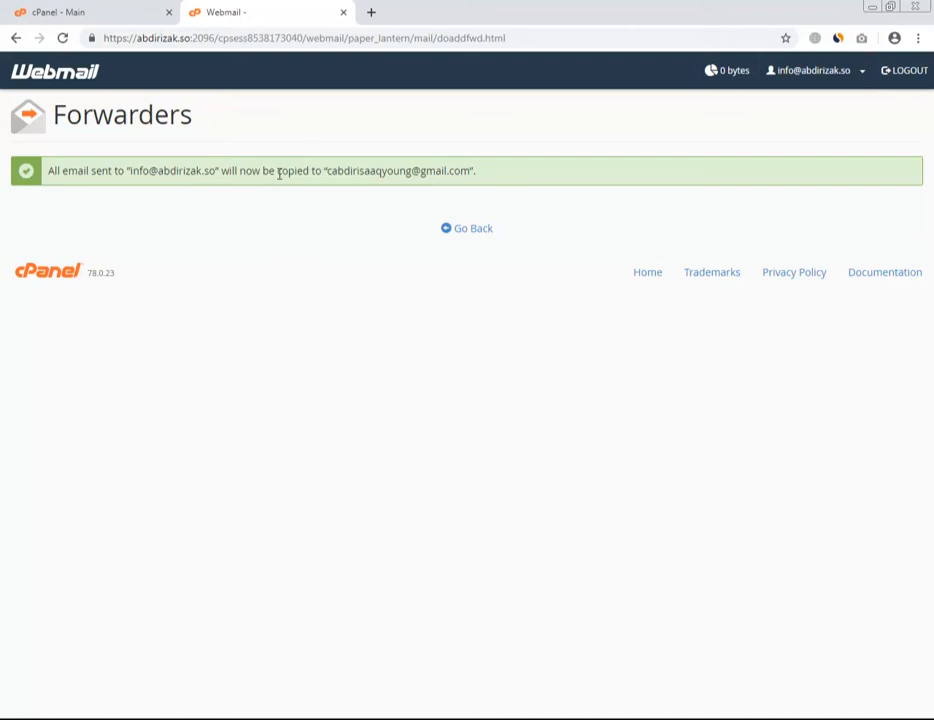
Go back to the inbox and open Autoresponders from the account menu.
{"action": "left_click", "coordinate": [457, 229]}
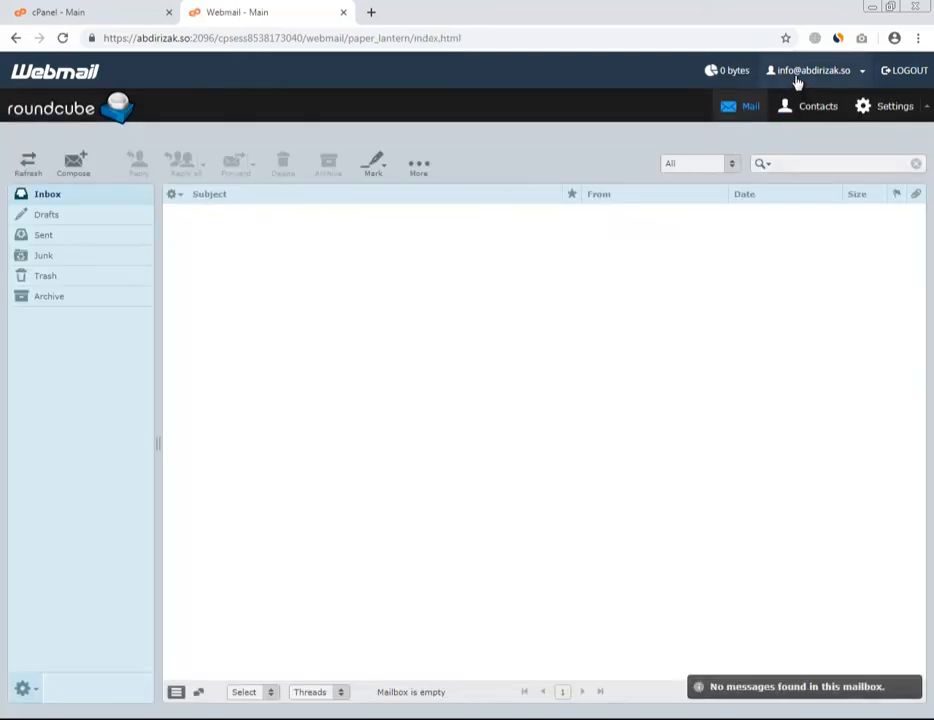
{"action": "left_click", "coordinate": [797, 80]}
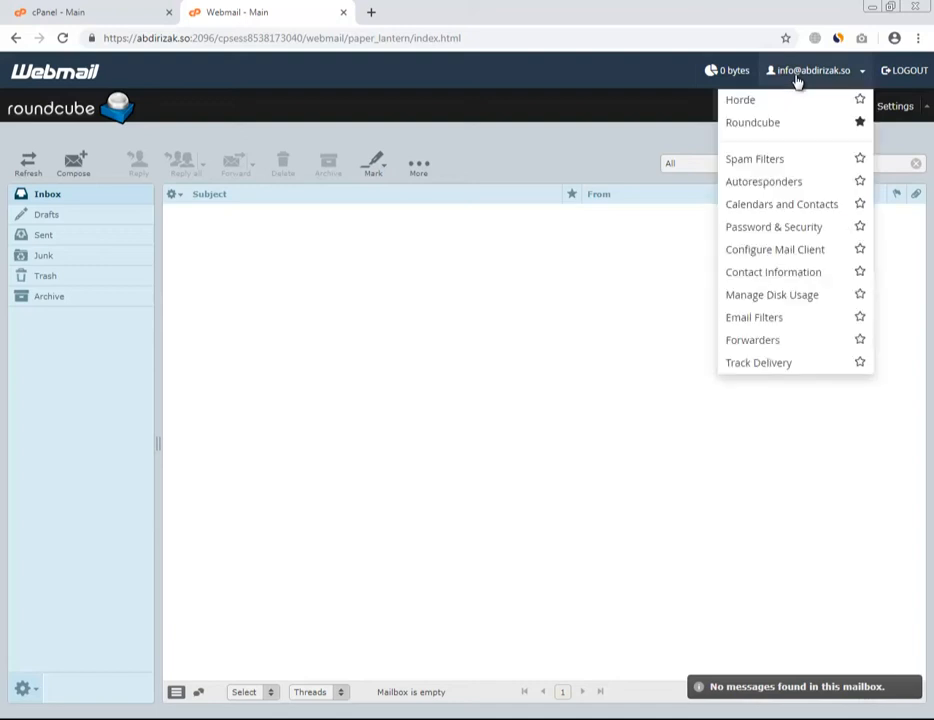
{"action": "left_click", "coordinate": [764, 182]}
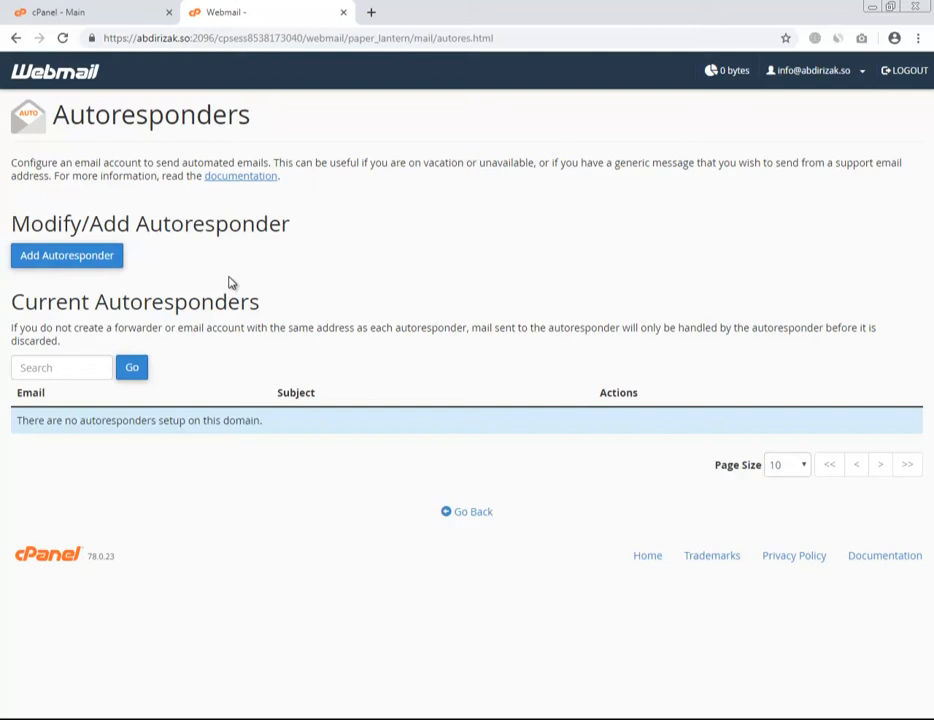
Start a new autoresponder and enter sender 'Your Company Name', correcting the 'Comapny' typo.
{"action": "left_click", "coordinate": [111, 264]}
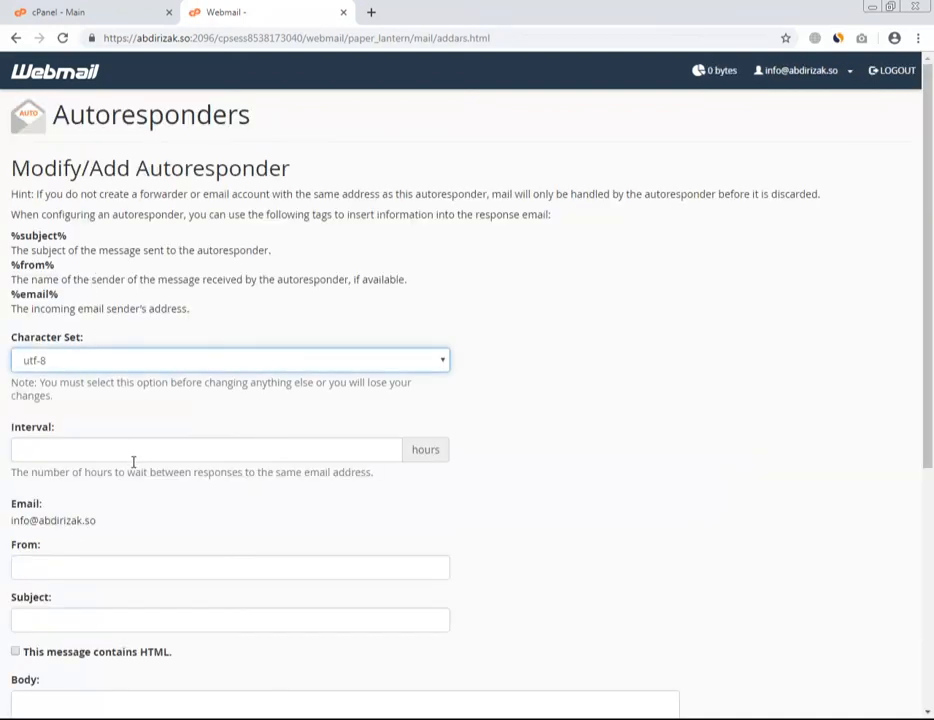
{"action": "scroll", "coordinate": [140, 455], "scroll_direction": "down", "scroll_amount": 1}
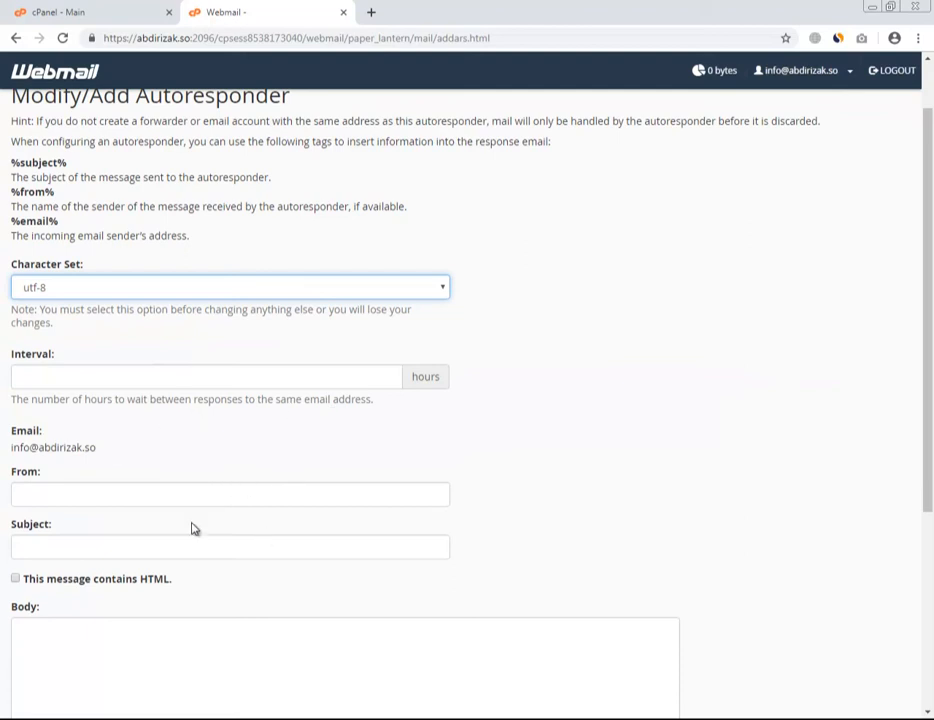
{"action": "scroll", "coordinate": [137, 289], "scroll_direction": "down", "scroll_amount": 2}
{"action": "left_click", "coordinate": [135, 232]}
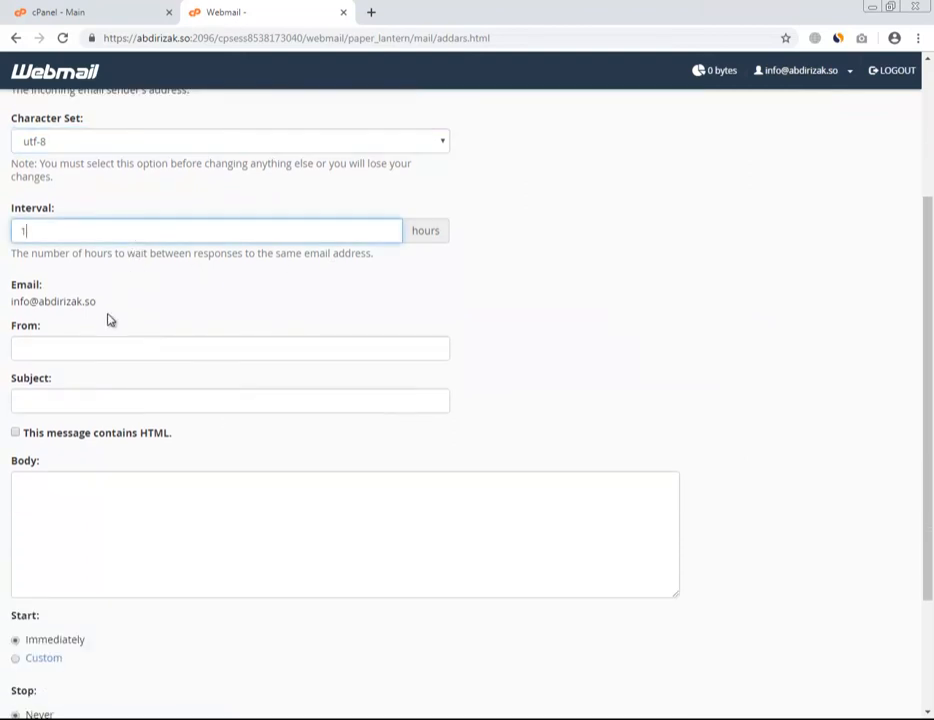
{"action": "left_click", "coordinate": [84, 358]}
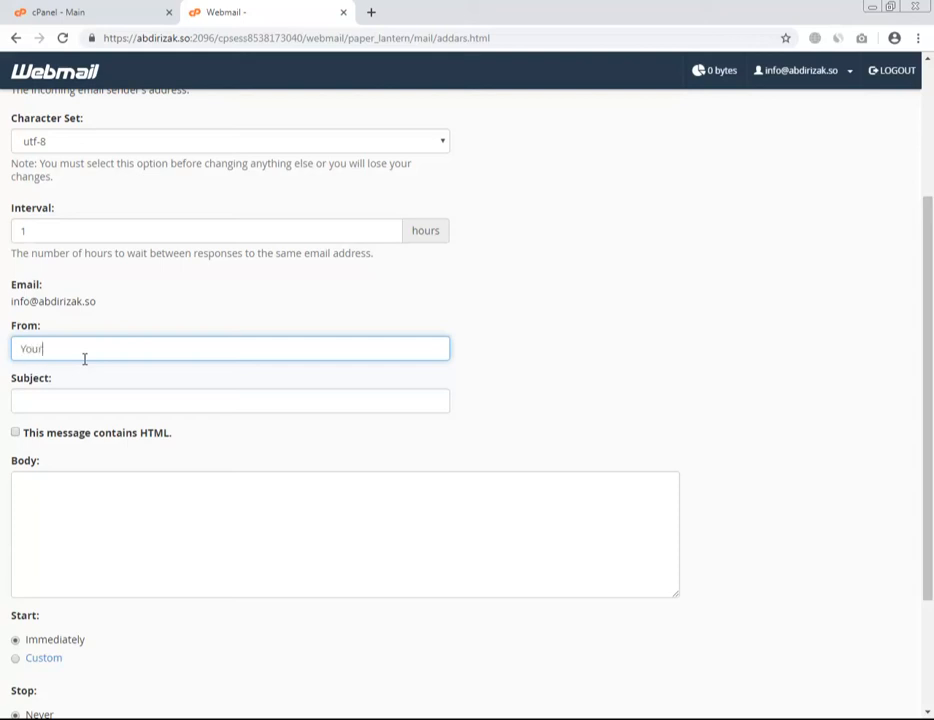
{"action": "type", "text": "Your Comapny Name"}
{"action": "right_click", "coordinate": [80, 350]}
{"action": "left_click", "coordinate": [102, 364]}
{"action": "left_click", "coordinate": [83, 401]}
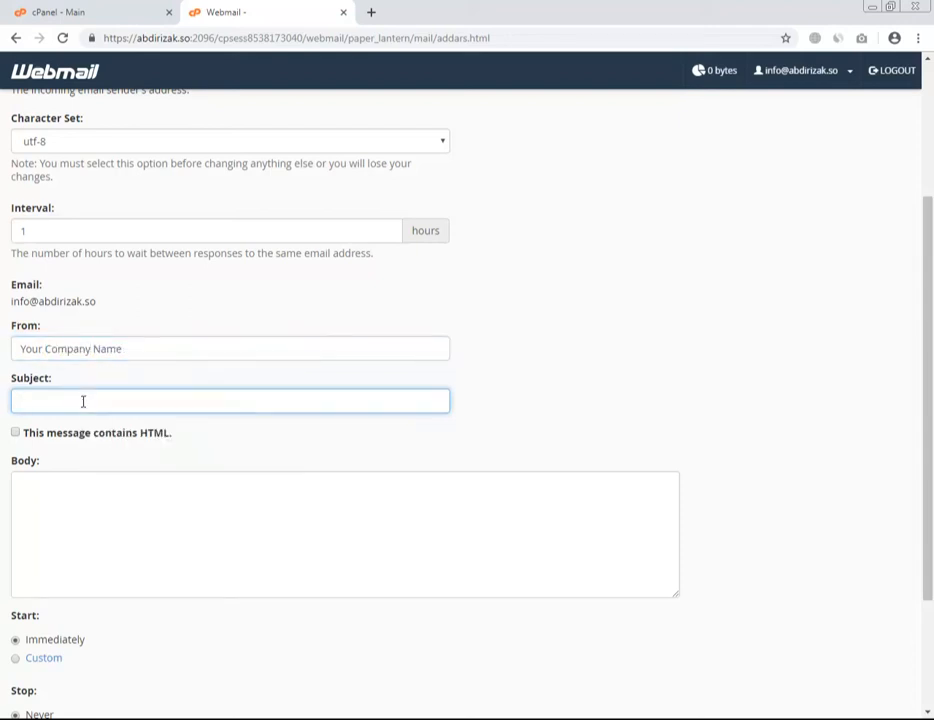
Enter subject 'I am not in the OFFICE' and a body saying you'll reply ASAP.
{"action": "type", "text": "I am not in the OFFICE"}
{"action": "left_click", "coordinate": [95, 515]}
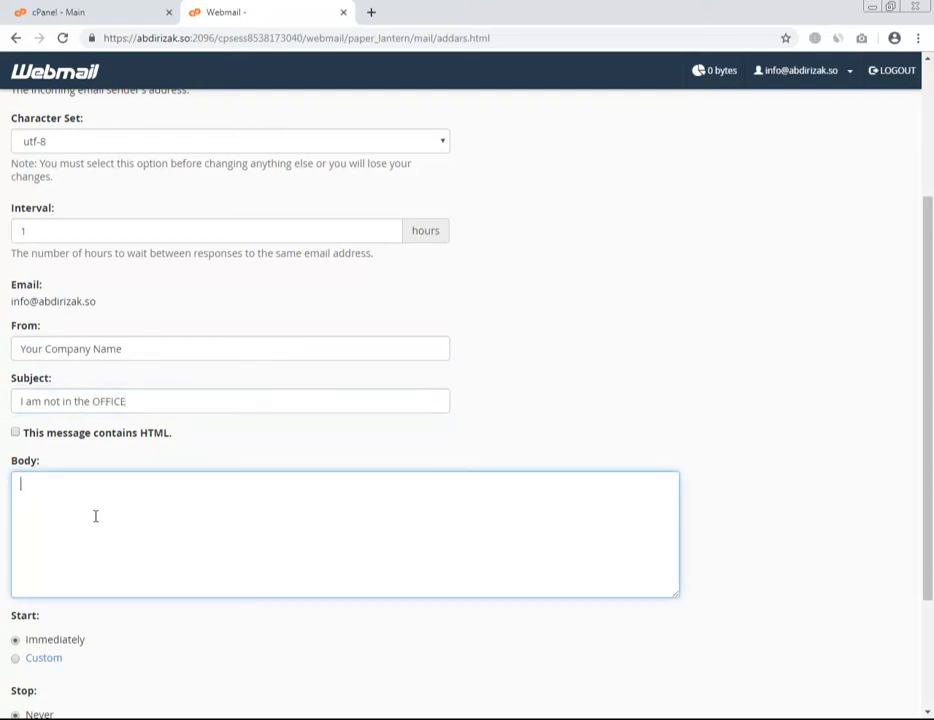
{"action": "type", "text": "H"}
{"action": "type", "text": "Thank you"}
{"action": "type", "text": " for your message "}
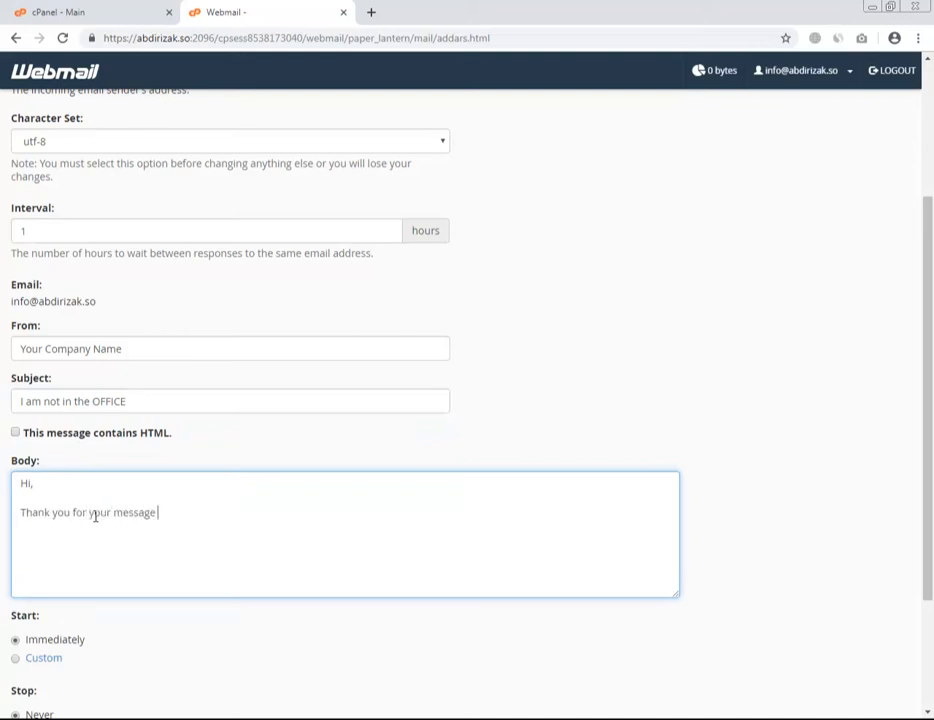
{"action": "type", "text": ", i am not in the office, i w"}
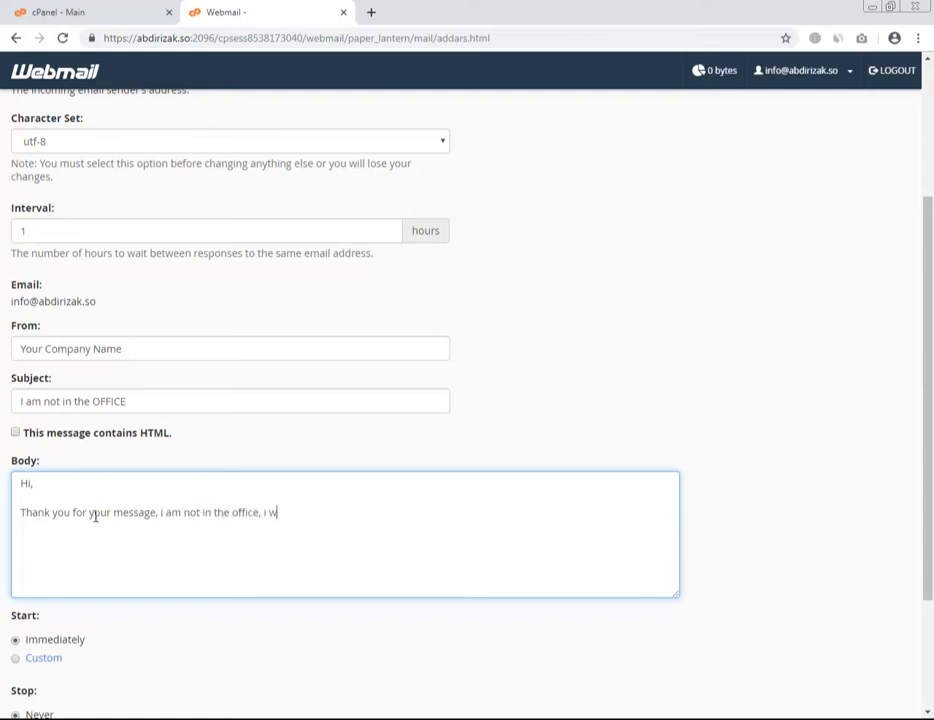
{"action": "type", "text": "ill reply ASAP"}
{"action": "scroll", "coordinate": [97, 518], "scroll_direction": "down", "scroll_amount": 1}
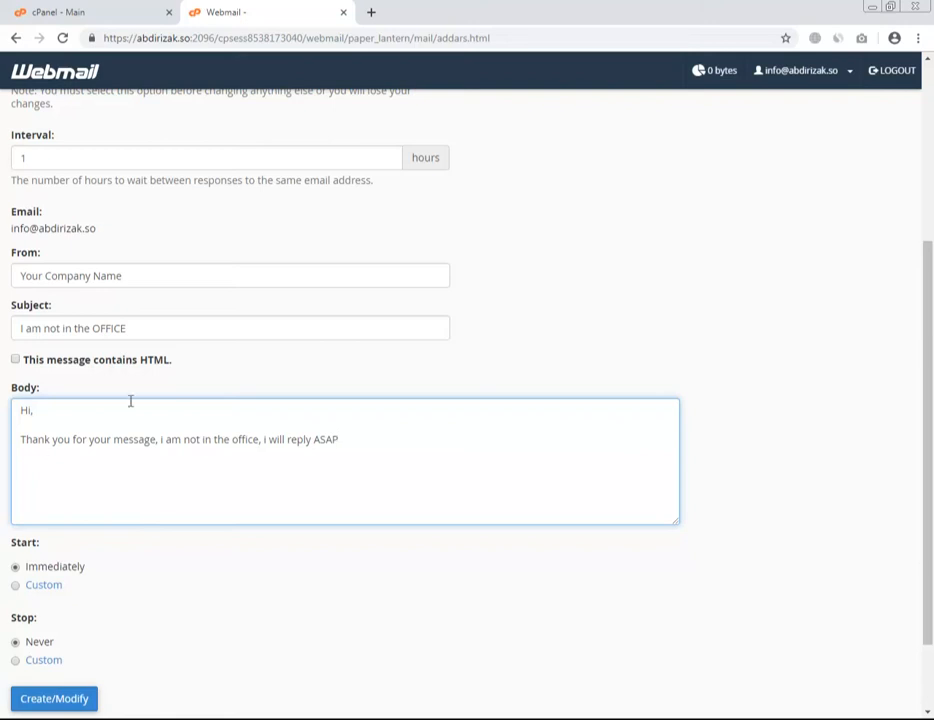
After trying custom dates May 27–31, set it to start immediately, never stop, and create it.
{"action": "left_click", "coordinate": [37, 588]}
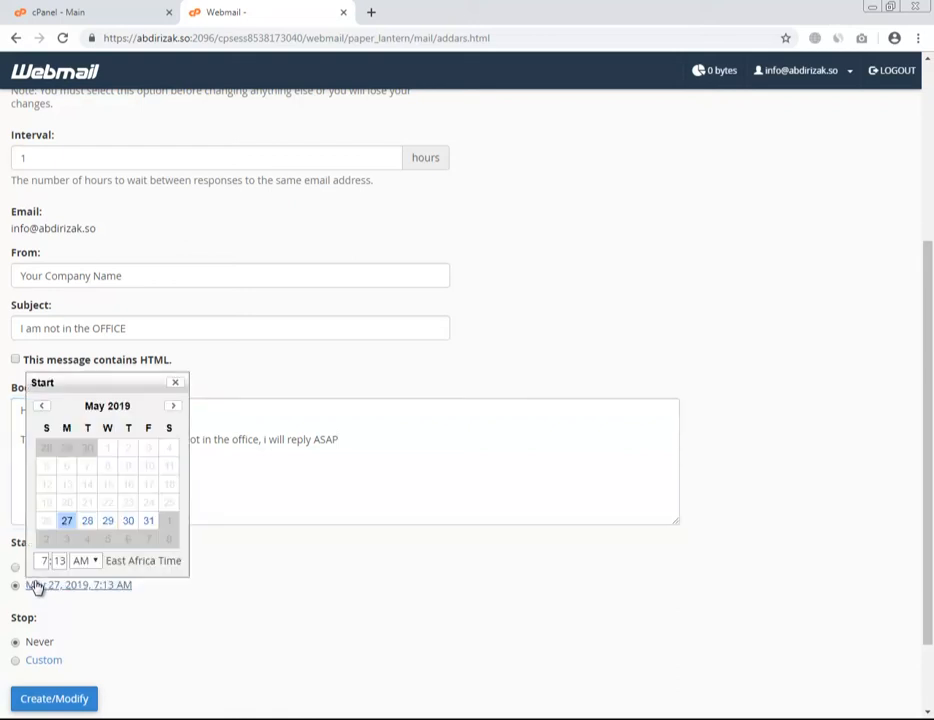
{"action": "left_click", "coordinate": [79, 611]}
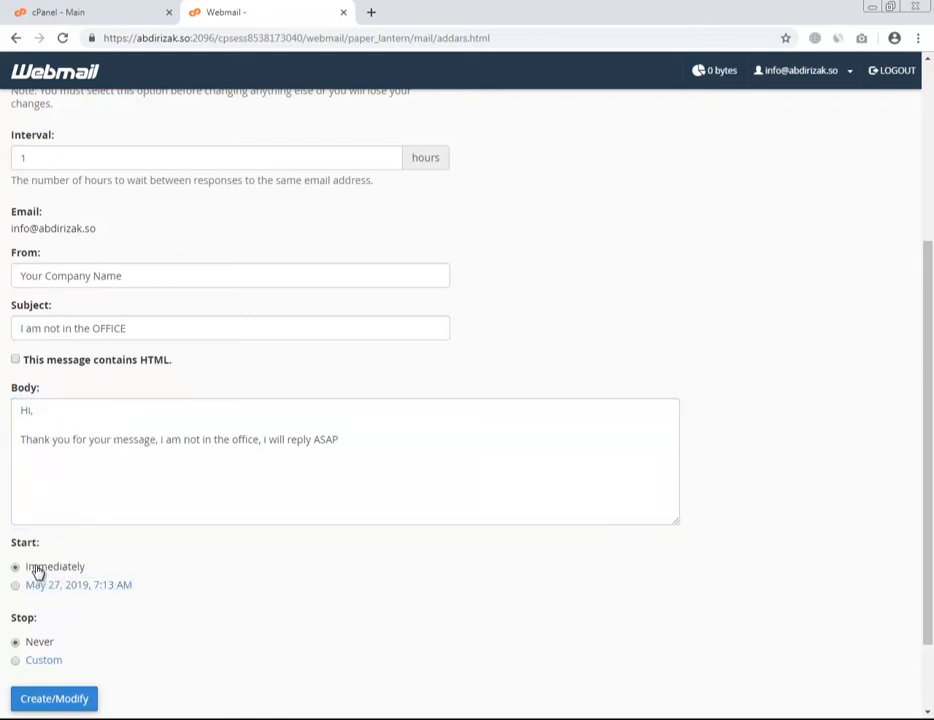
{"action": "scroll", "coordinate": [65, 635], "scroll_direction": "down", "scroll_amount": 1}
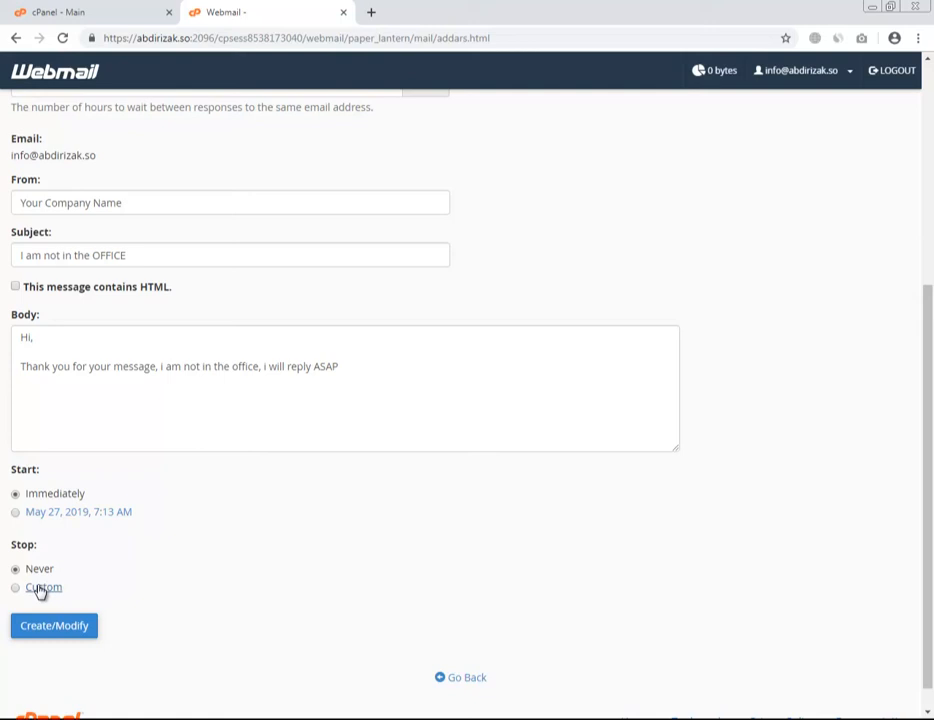
{"action": "left_click", "coordinate": [47, 514]}
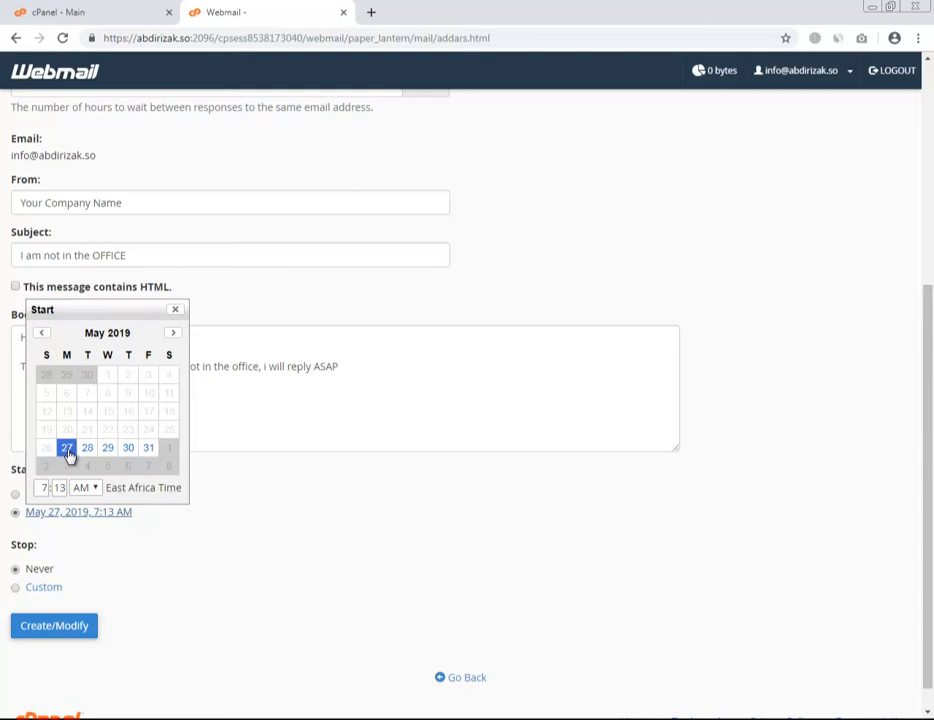
{"action": "left_click", "coordinate": [69, 452]}
{"action": "left_click", "coordinate": [151, 578]}
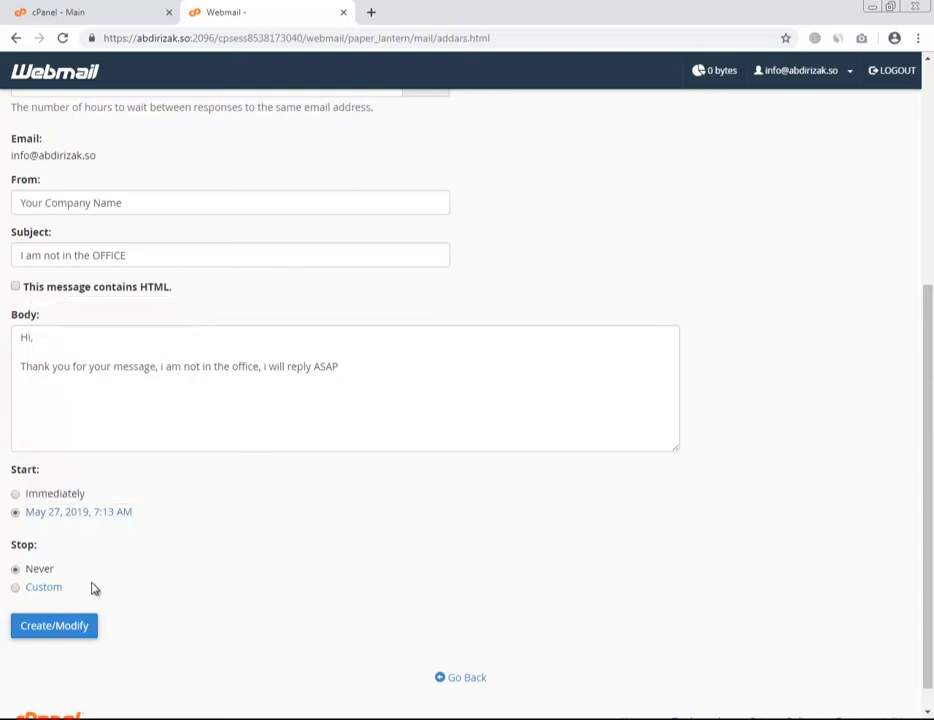
{"action": "left_click", "coordinate": [50, 588]}
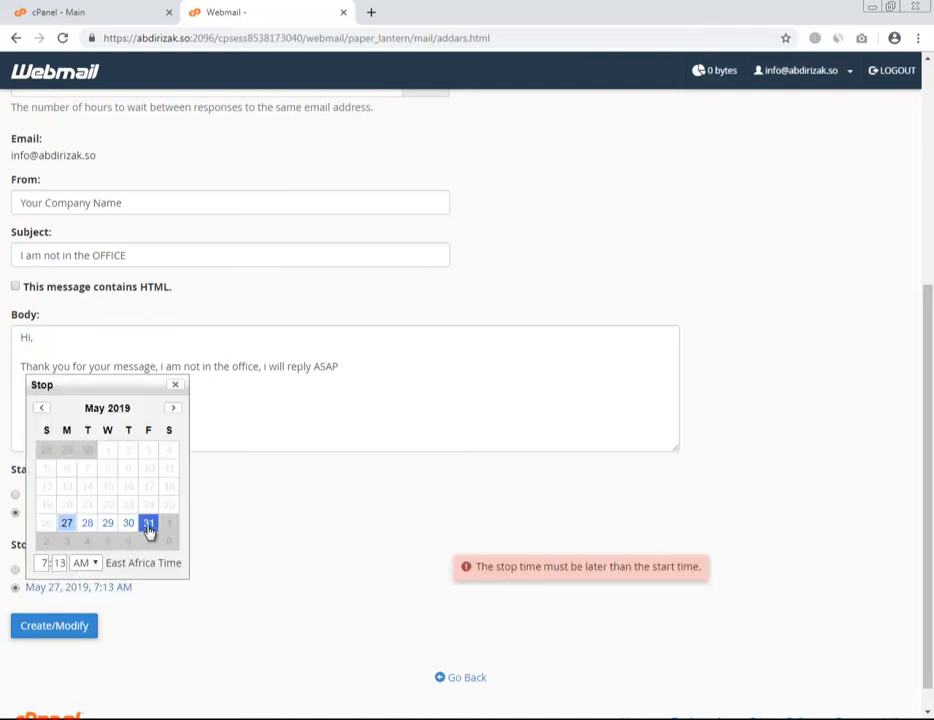
{"action": "left_click", "coordinate": [148, 525]}
{"action": "left_click", "coordinate": [152, 607]}
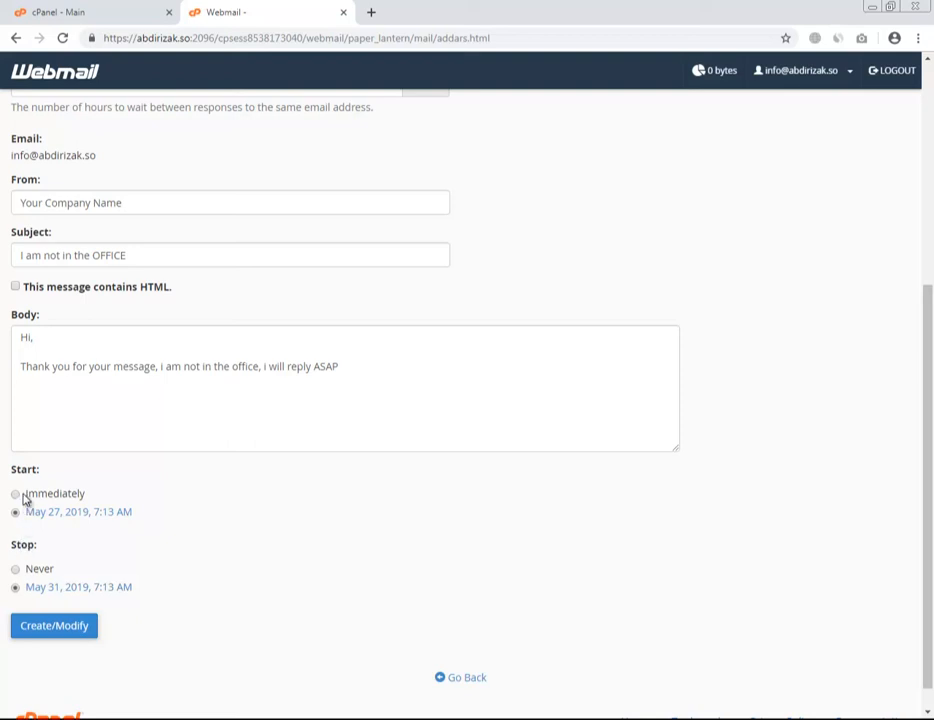
{"action": "left_click", "coordinate": [36, 571]}
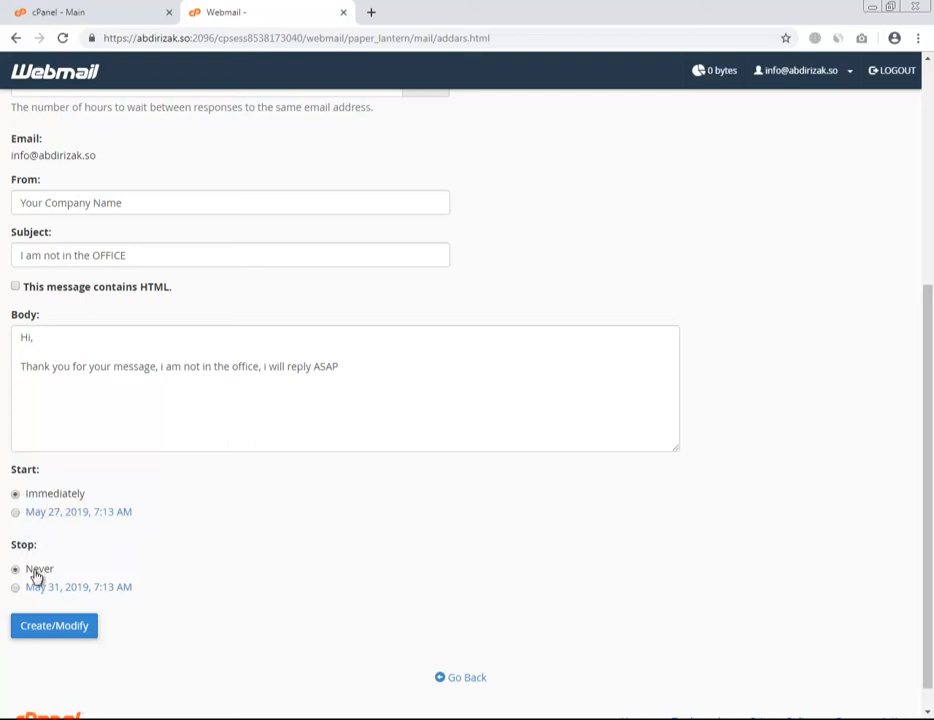
{"action": "left_click", "coordinate": [50, 634]}
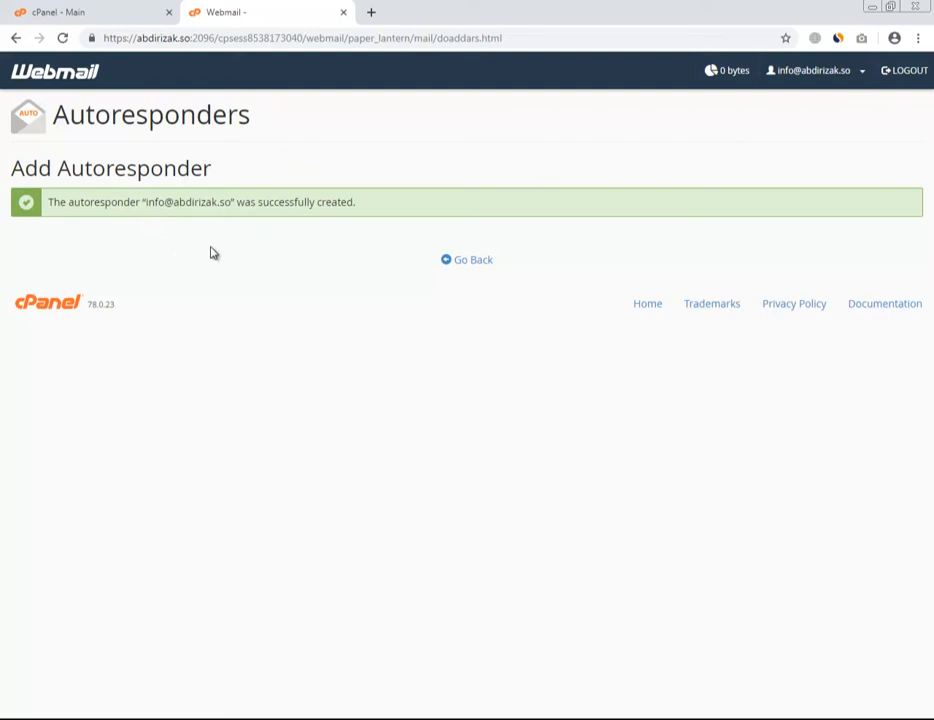
Return to the inbox and open Spam Filters from the account menu.
{"action": "left_click", "coordinate": [470, 262]}
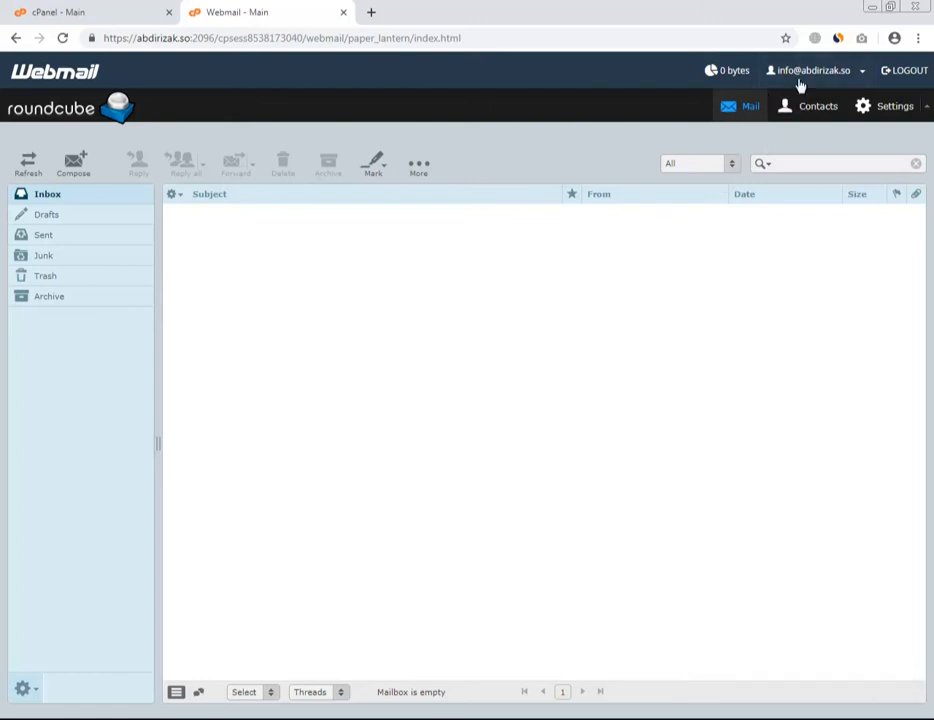
{"action": "left_click", "coordinate": [811, 78]}
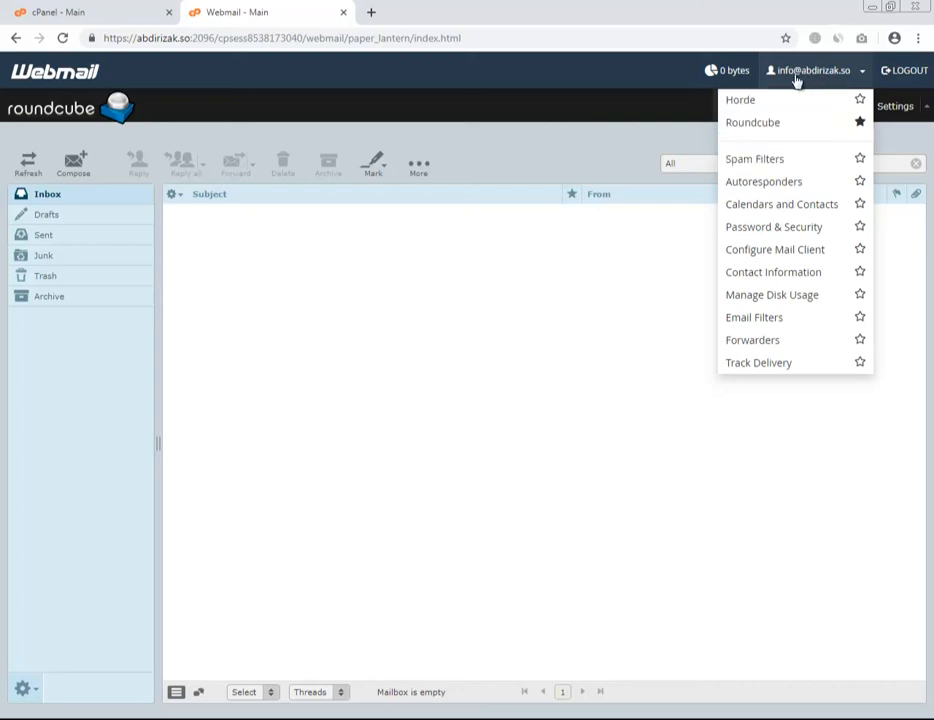
{"action": "left_click", "coordinate": [753, 163]}
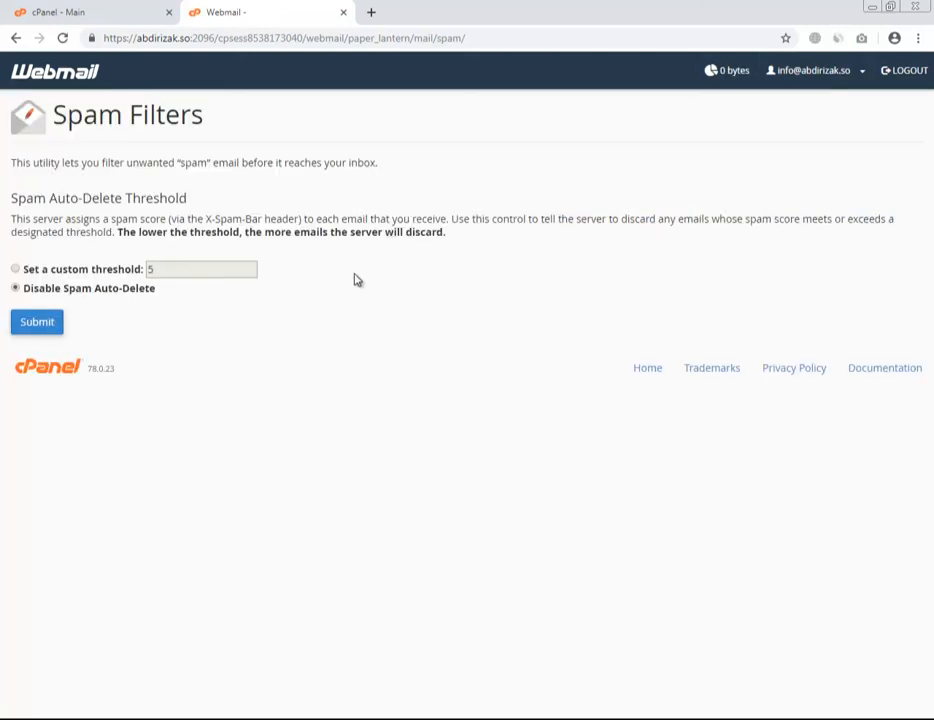
Switch to a custom auto-delete threshold, change 5 to 10, and submit.
{"action": "left_click", "coordinate": [75, 273]}
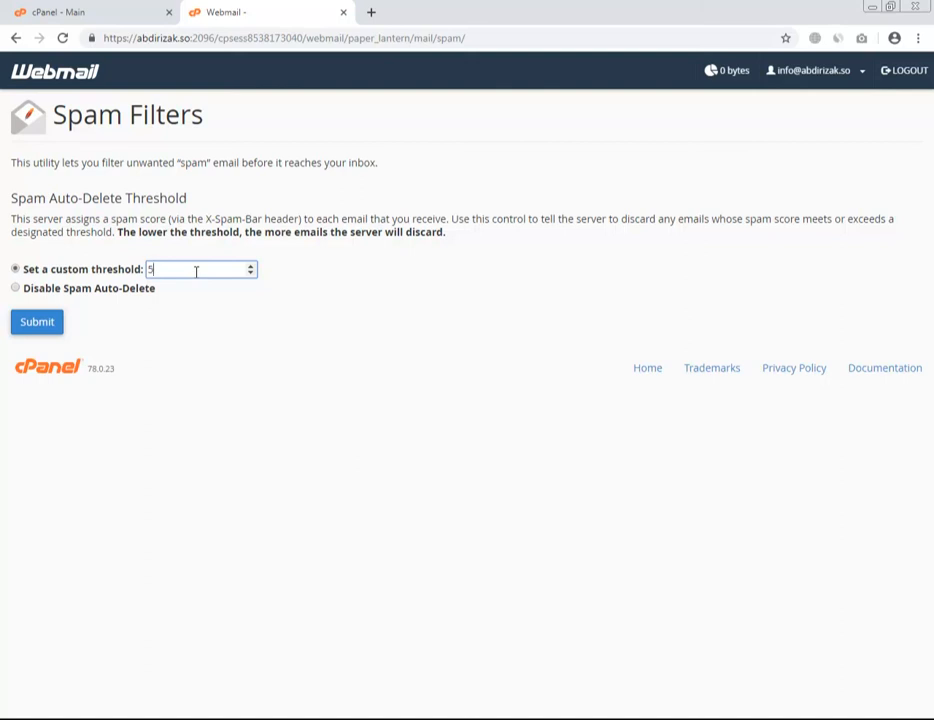
{"action": "double_click", "coordinate": [150, 270]}
{"action": "type", "text": "10"}
{"action": "left_click", "coordinate": [207, 368]}
{"action": "left_click", "coordinate": [45, 322]}
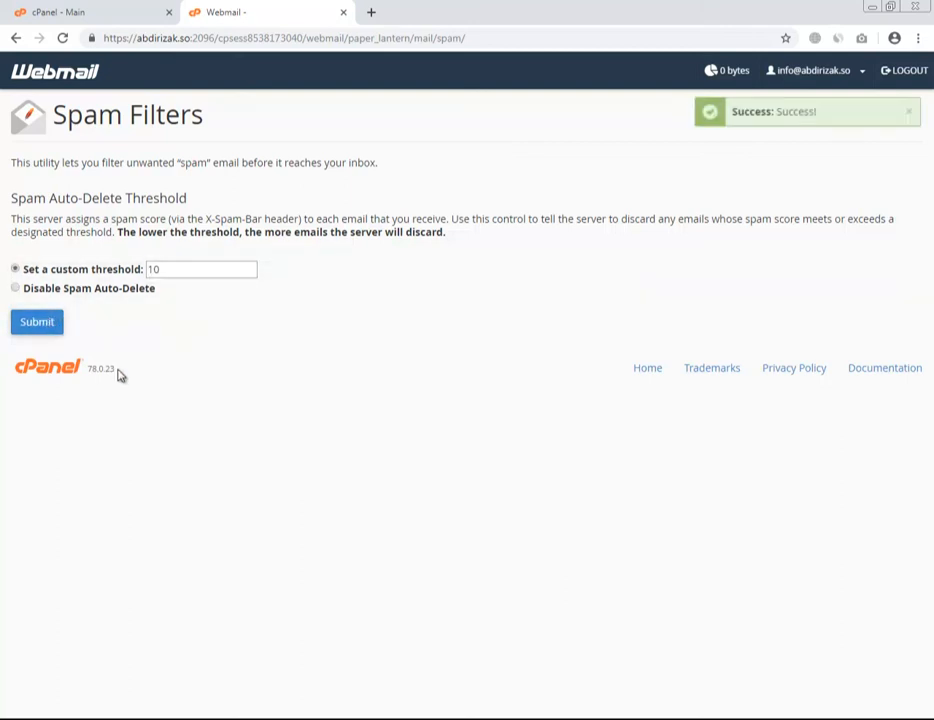